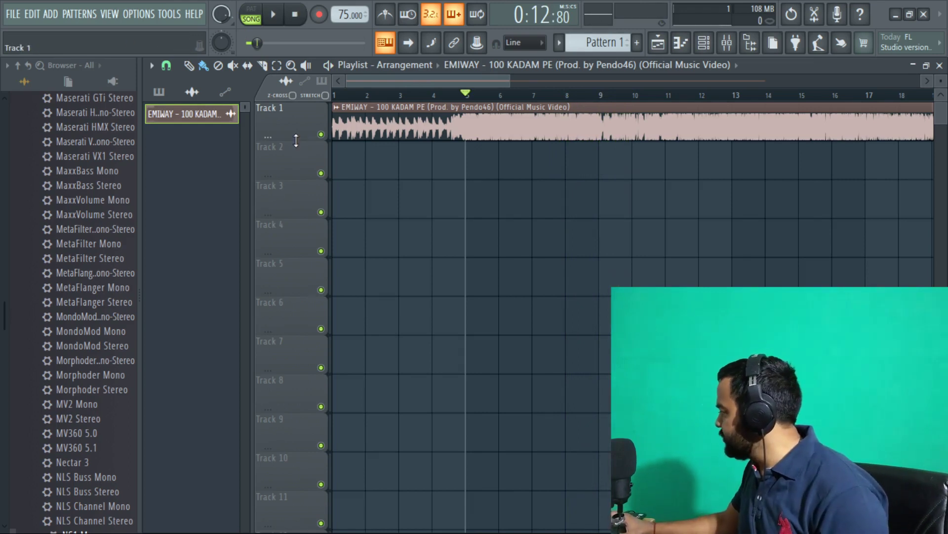
# Increase the height of Track 1 in the playlist and open the channel settings of its audio clip.
pyautogui.moveTo(296, 140); pyautogui.dragTo(296, 191)
pyautogui.moveTo(348, 82); pyautogui.dragTo(413, 84)
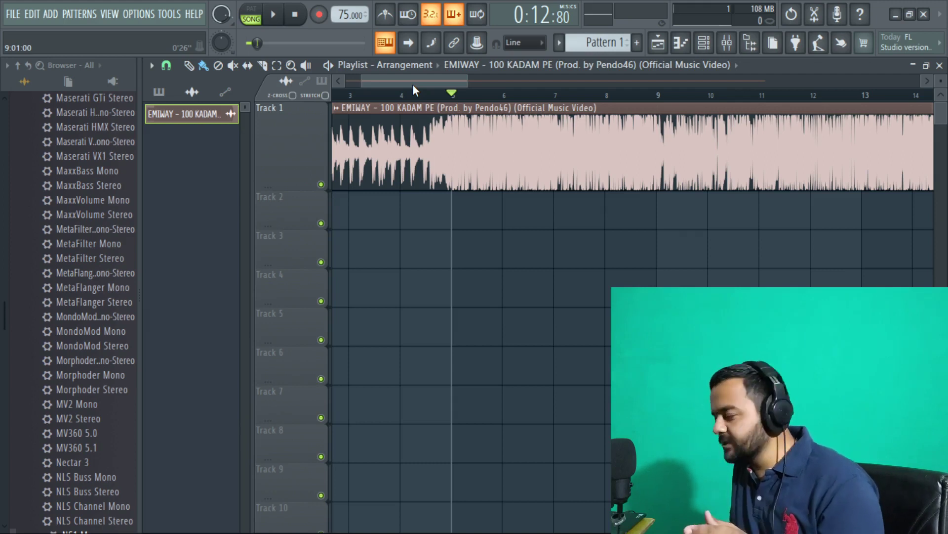
pyautogui.click(704, 43)
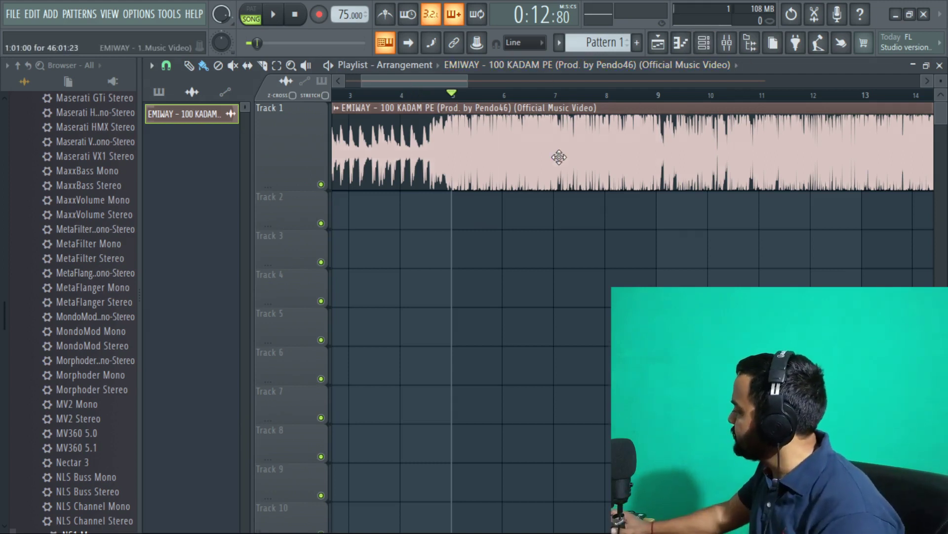
pyautogui.doubleClick(560, 158)
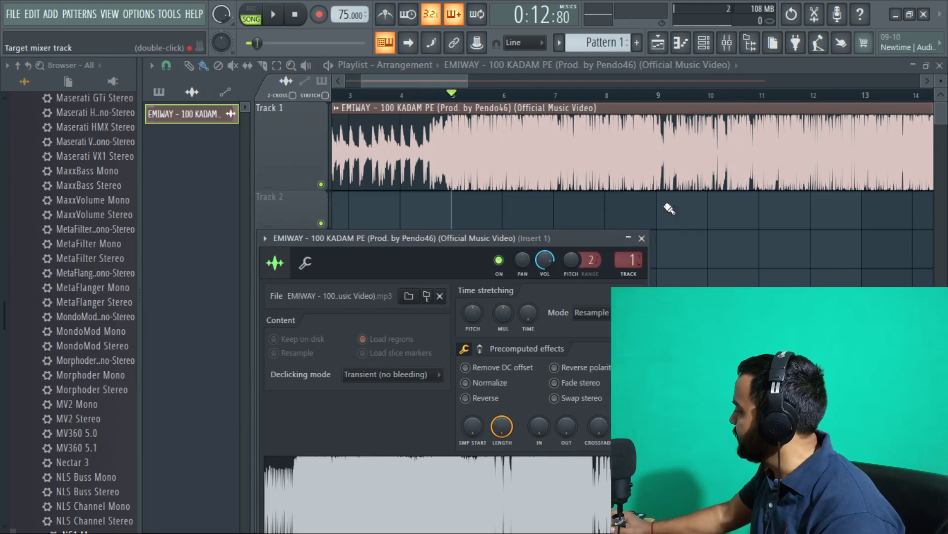
# Find FabFilter Pro-Q 2 among the effect plugins and load it into slot 1 of mixer Insert 1.
pyautogui.click(734, 50)
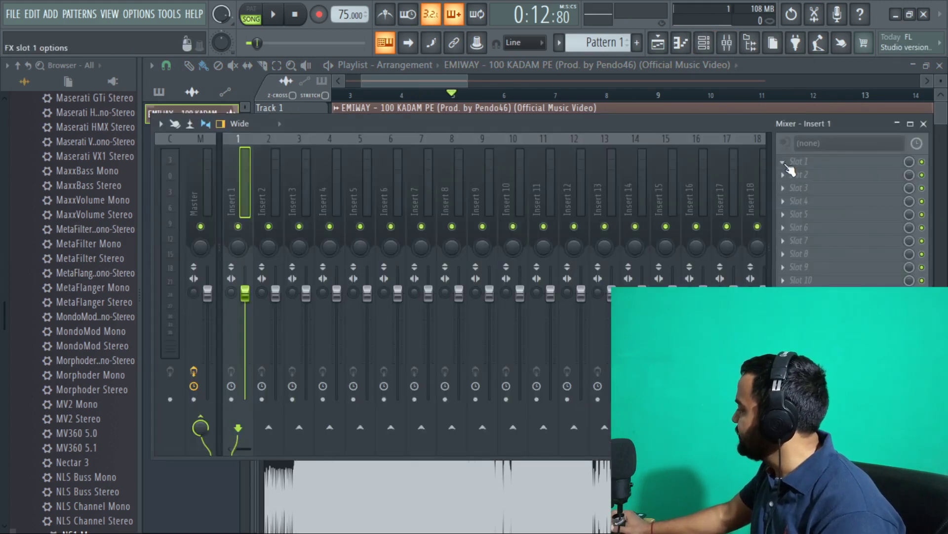
pyautogui.click(784, 164)
pyautogui.click(757, 178)
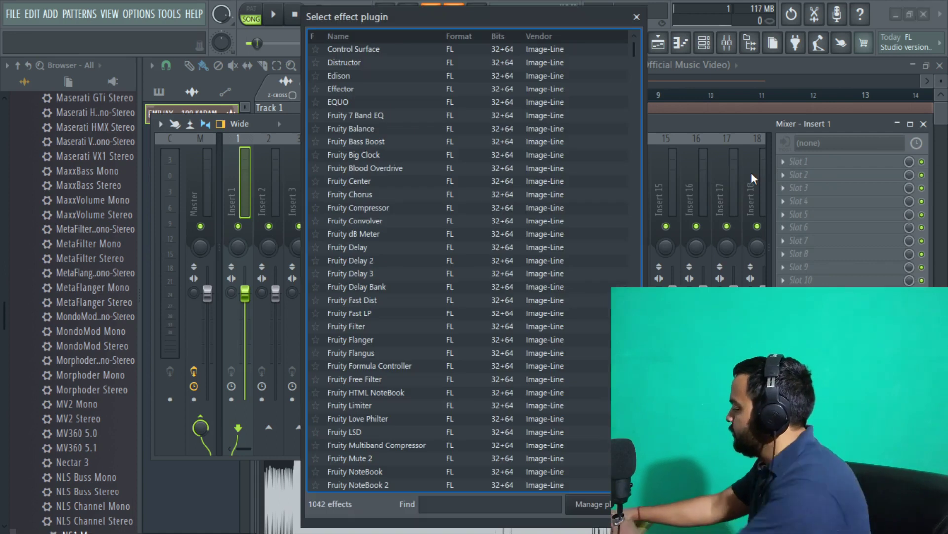
pyautogui.write('FAB F')
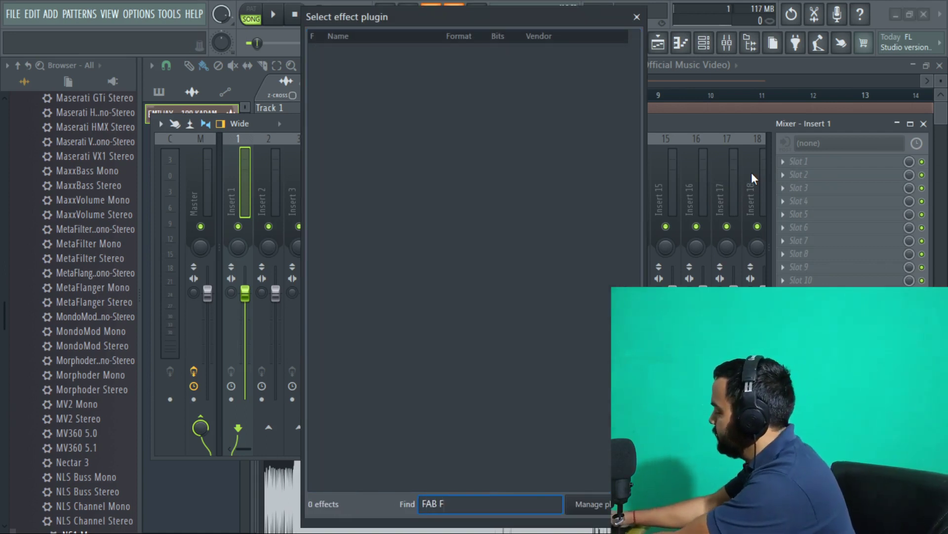
pyautogui.press('BackSpace')
pyautogui.press('BackSpace')
pyautogui.press('BackSpace')
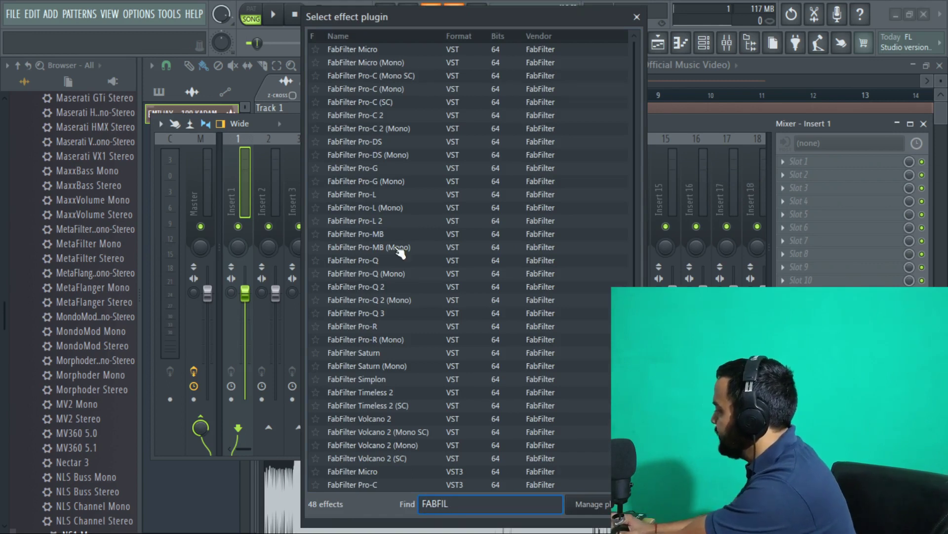
pyautogui.write('FIL')
pyautogui.doubleClick(371, 290)
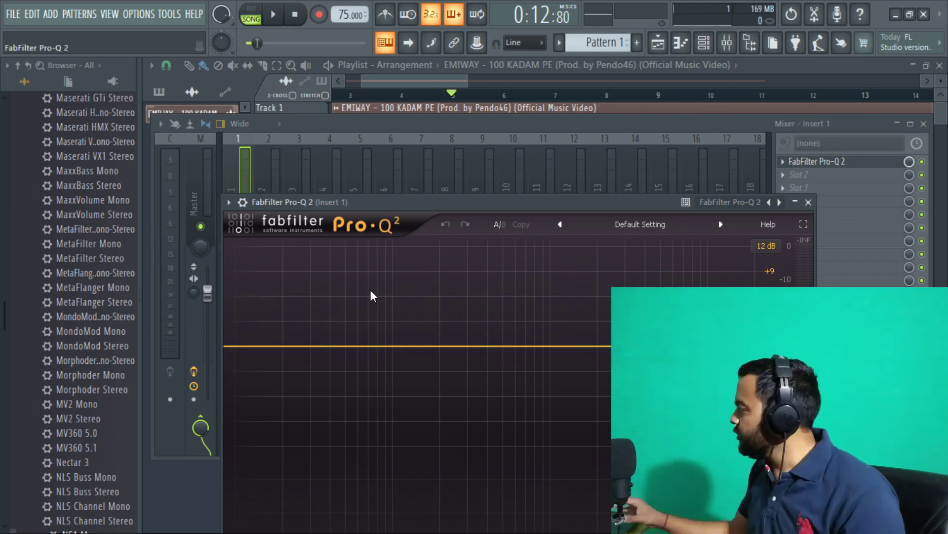
# Return to the playlist, play the song briefly from bar 9 and stop playback.
pyautogui.click(457, 76)
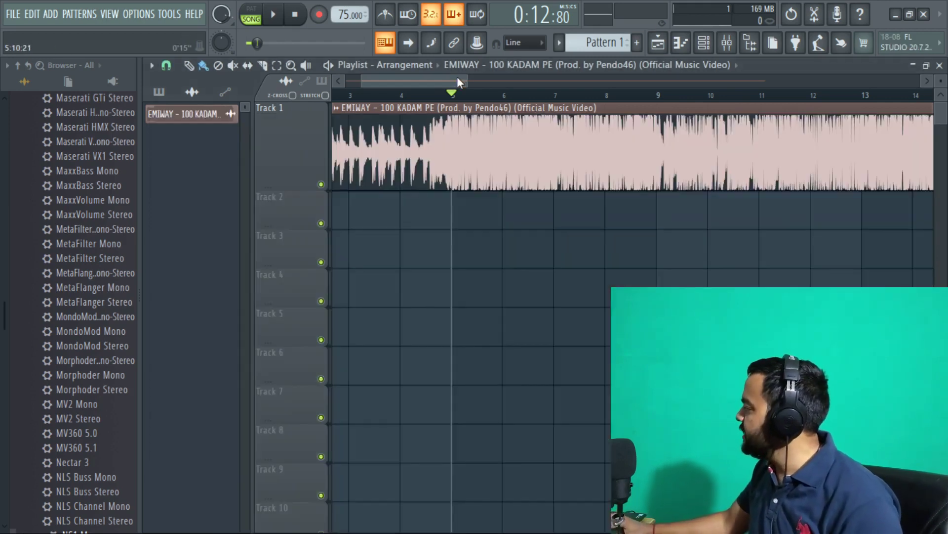
pyautogui.hscroll(2, 565, 104)
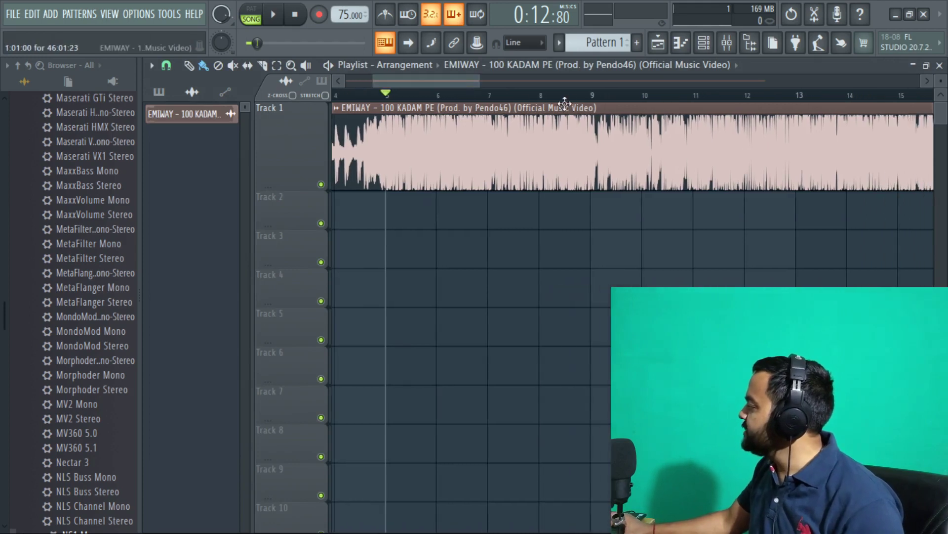
pyautogui.click(595, 94)
pyautogui.press('space')
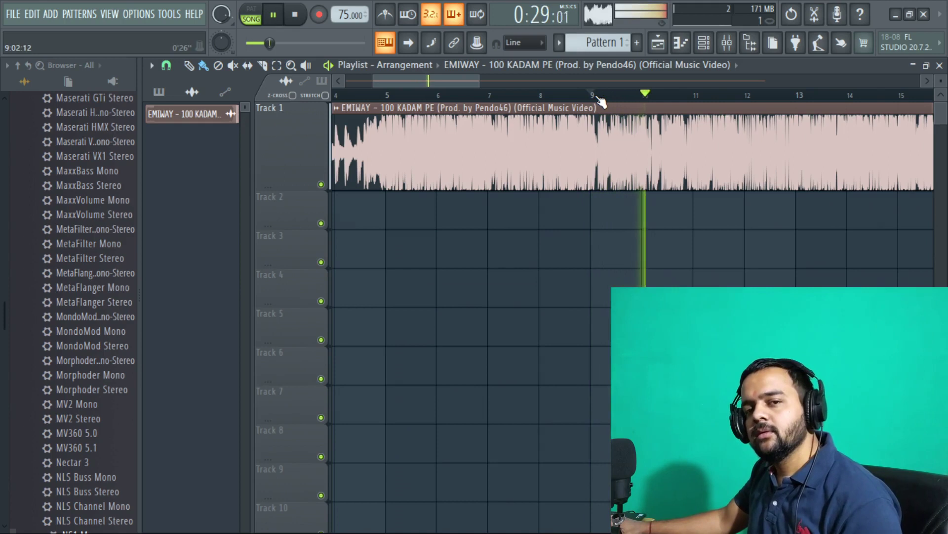
pyautogui.press('space')
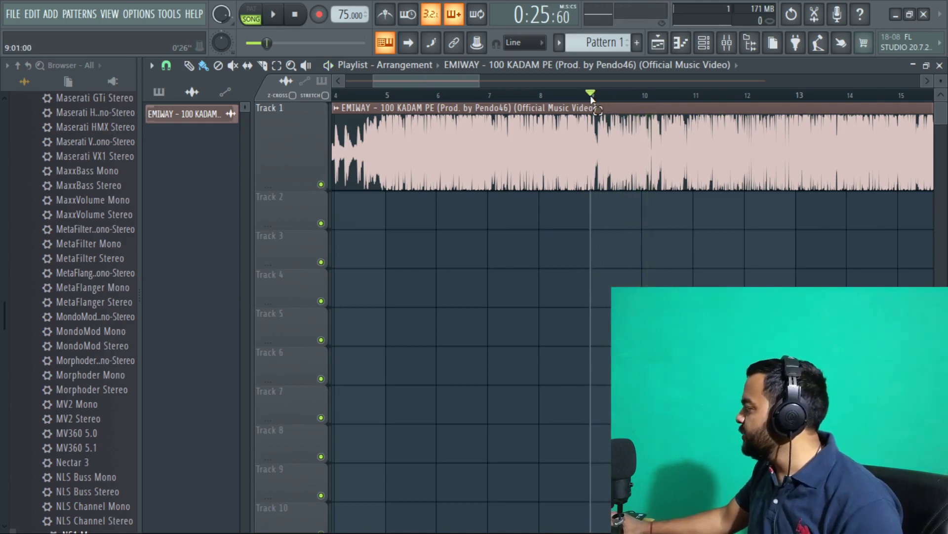
# Try a looped playback range from bar 9 to bar 12, play it and clear the range.
pyautogui.moveTo(591, 97); pyautogui.dragTo(789, 106)
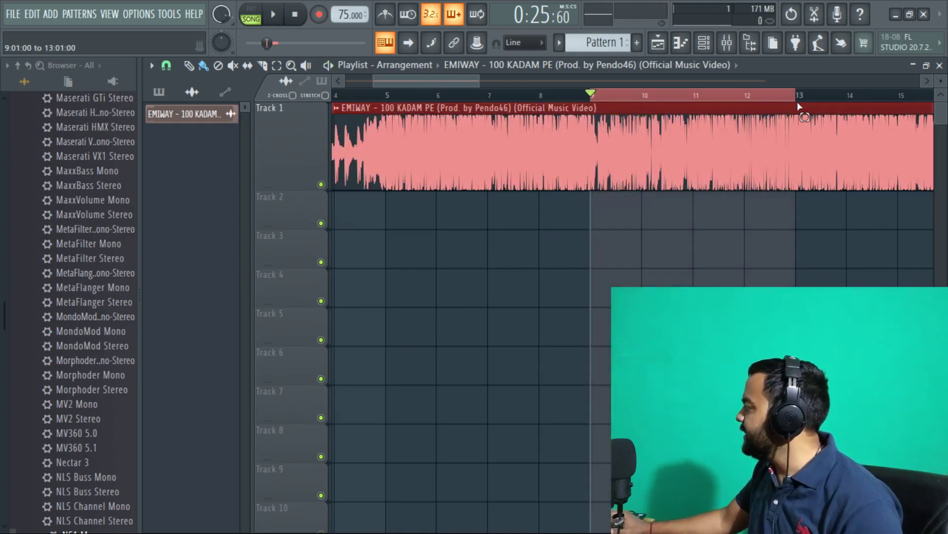
pyautogui.moveTo(792, 106); pyautogui.dragTo(745, 104)
pyautogui.press('space')
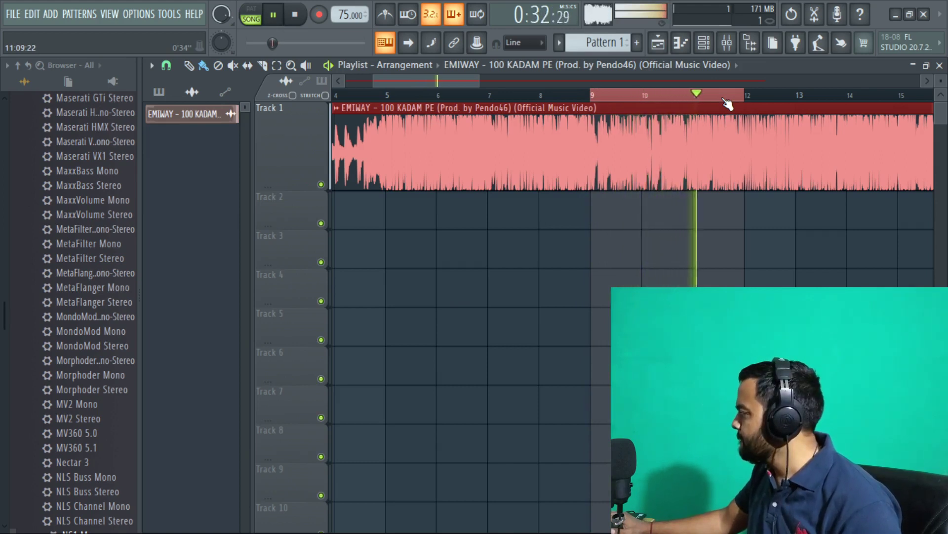
pyautogui.click(595, 98)
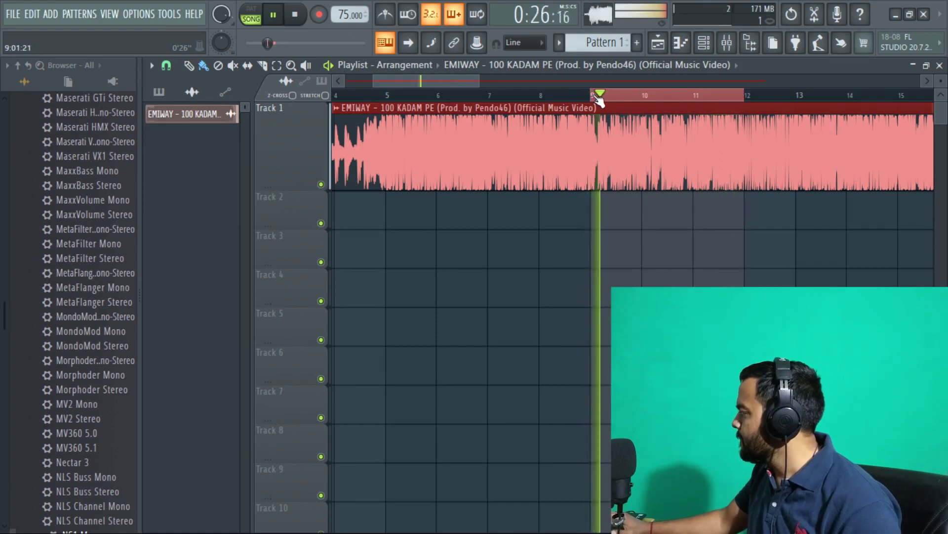
pyautogui.doubleClick(595, 98)
# Set the looped playback range from the start of bar 9 to the start of bar 13 and stop playback.
pyautogui.click(596, 96)
pyautogui.click(595, 98)
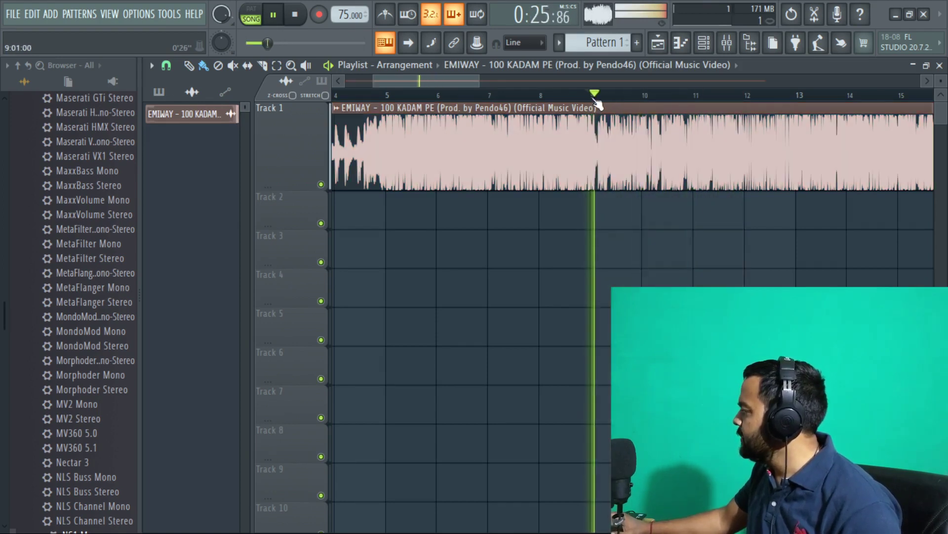
pyautogui.moveTo(595, 98); pyautogui.dragTo(793, 115)
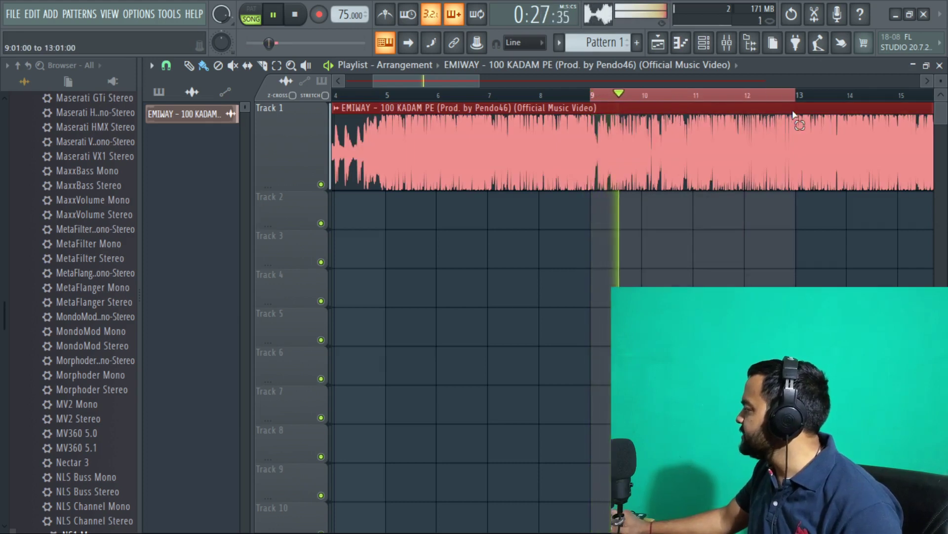
pyautogui.press('space')
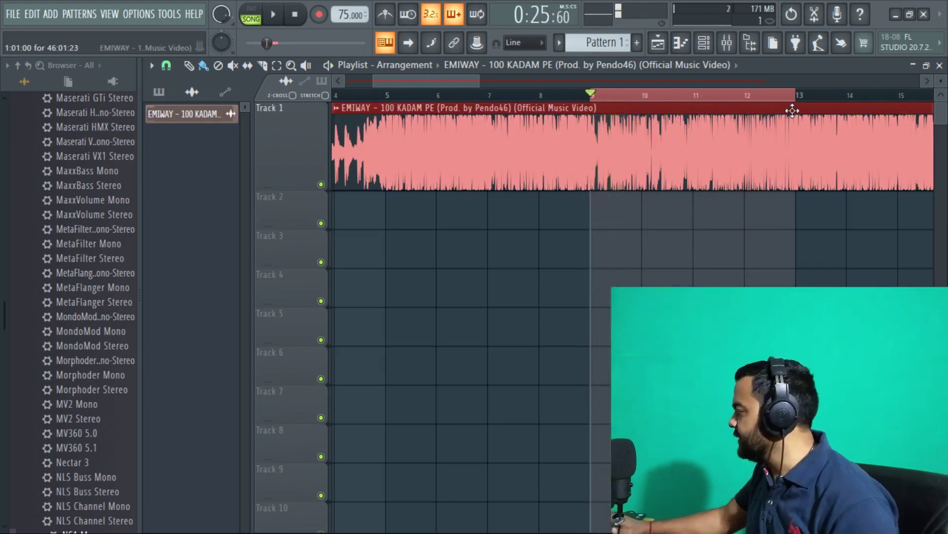
# Reopen Pro-Q 2 on Insert 1 and add a bell band at about 454 Hz with +9.33 dB gain and Q 2.340.
pyautogui.click(736, 44)
pyautogui.click(818, 162)
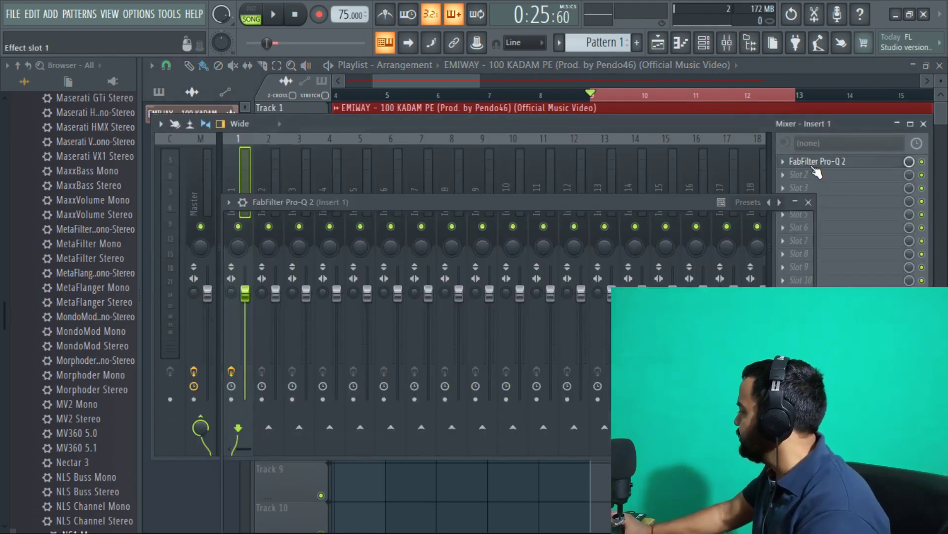
pyautogui.moveTo(495, 347); pyautogui.dragTo(495, 270)
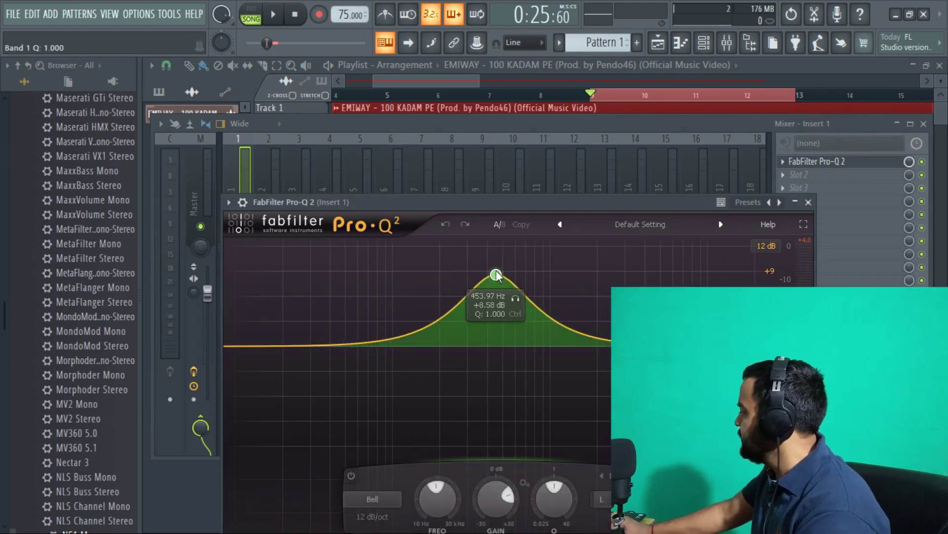
pyautogui.scroll(8, 496, 269)
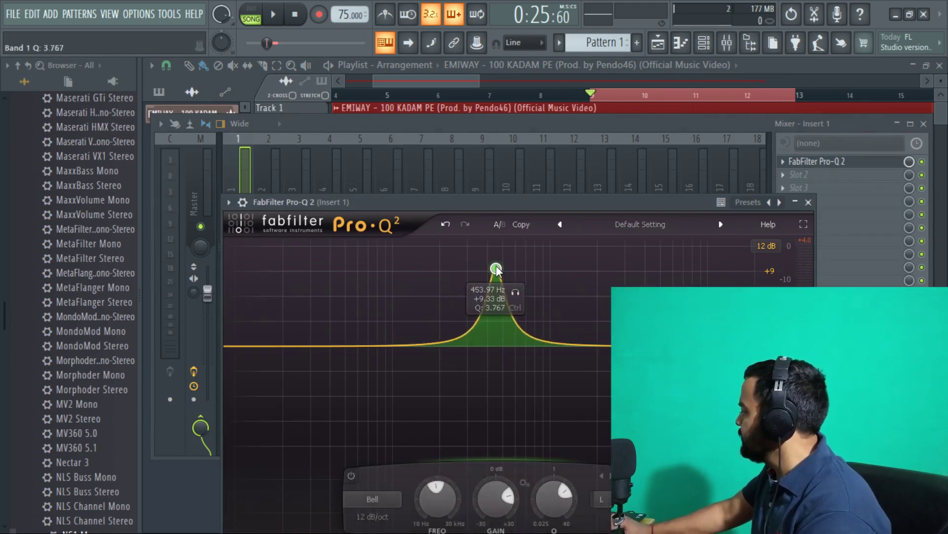
pyautogui.scroll(-2, 496, 269)
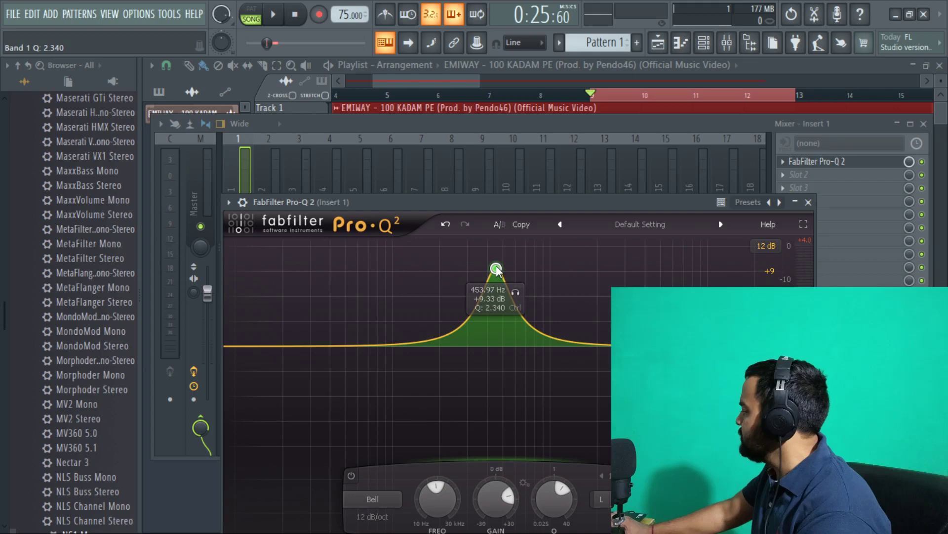
# Play the looped section, audition the first bell band in solo and stop playback.
pyautogui.click(471, 203)
pyautogui.press('space')
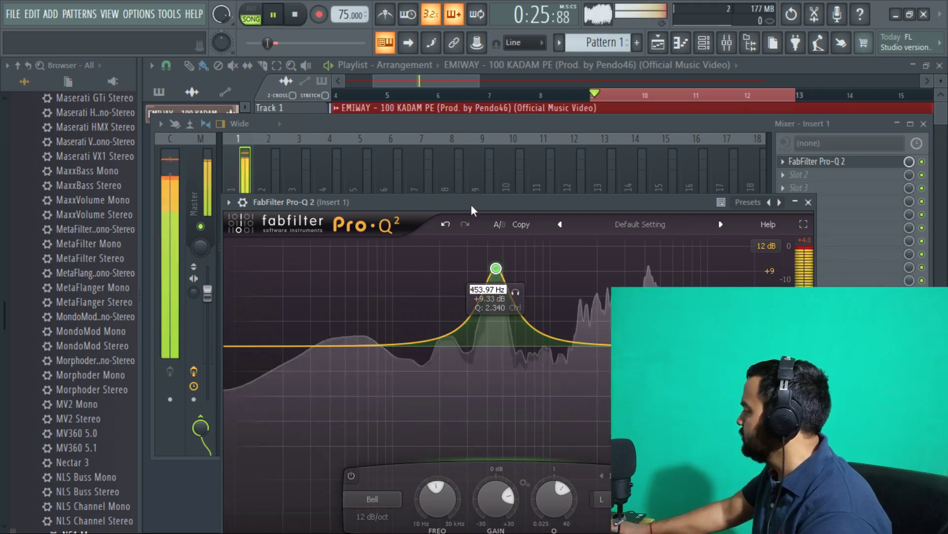
pyautogui.click(515, 293)
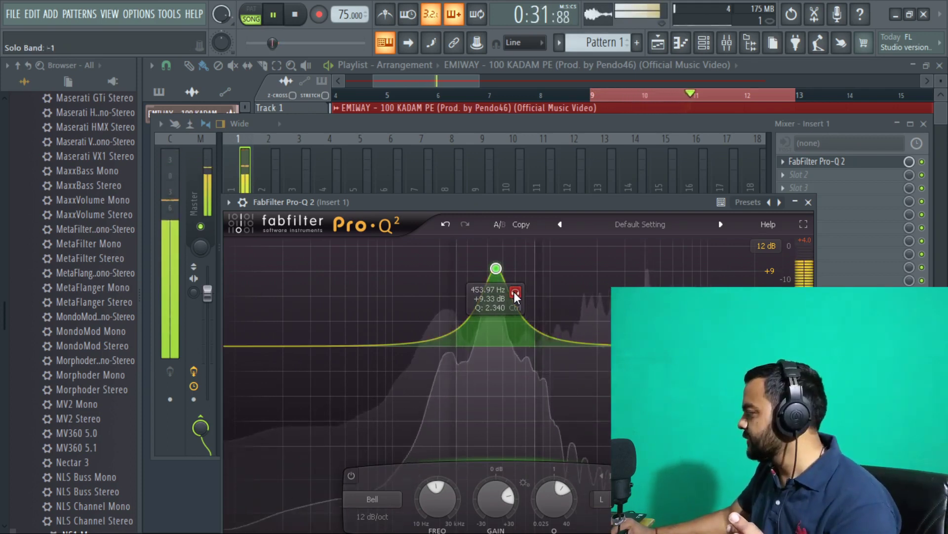
pyautogui.press('space')
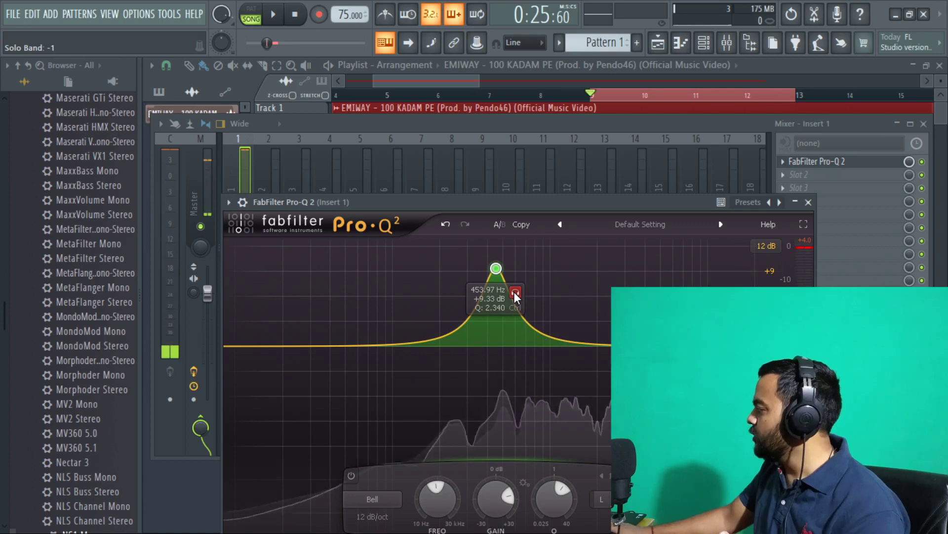
# Flatten the first band to about 0 dB at about 432 Hz, play the loop to view the spectrum, and stop.
pyautogui.moveTo(496, 270); pyautogui.dragTo(492, 351)
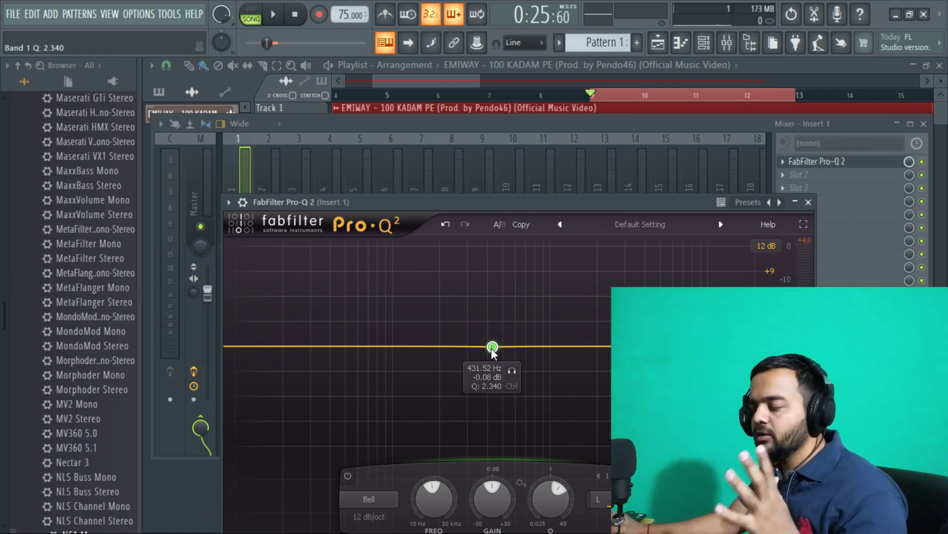
pyautogui.press('space')
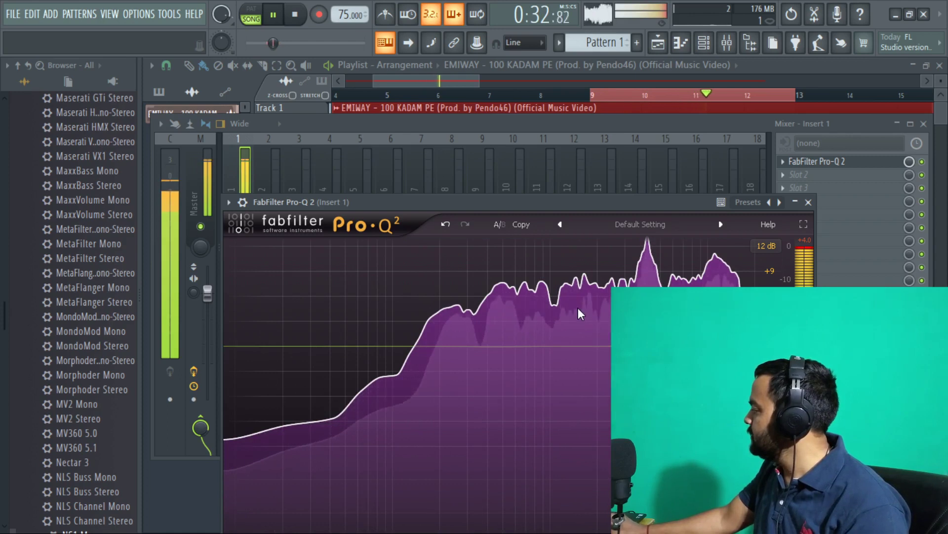
pyautogui.press('space')
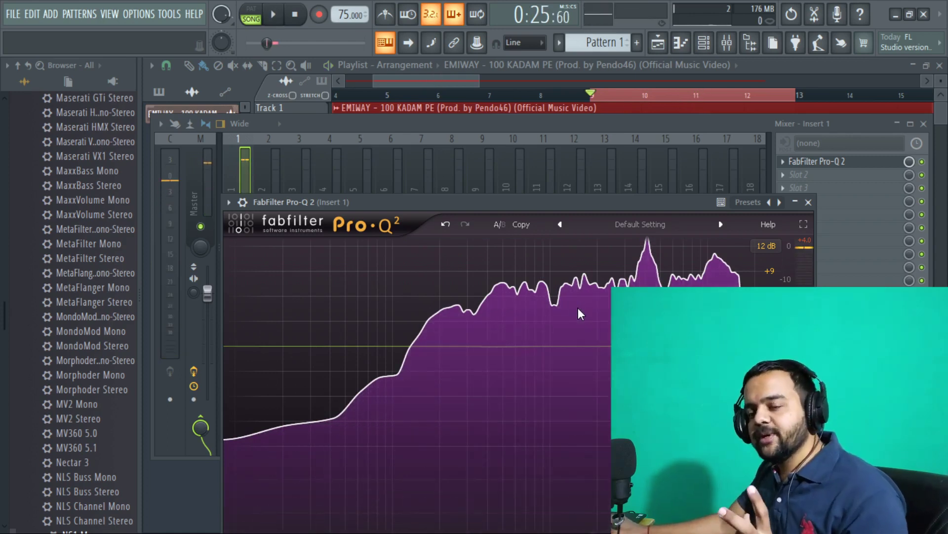
# Add a second bell band at about 609 Hz with +11.67 dB gain and Q 2.180, sweeping it soloed up to about 4105 Hz during playback.
pyautogui.moveTo(526, 345); pyautogui.dragTo(517, 251)
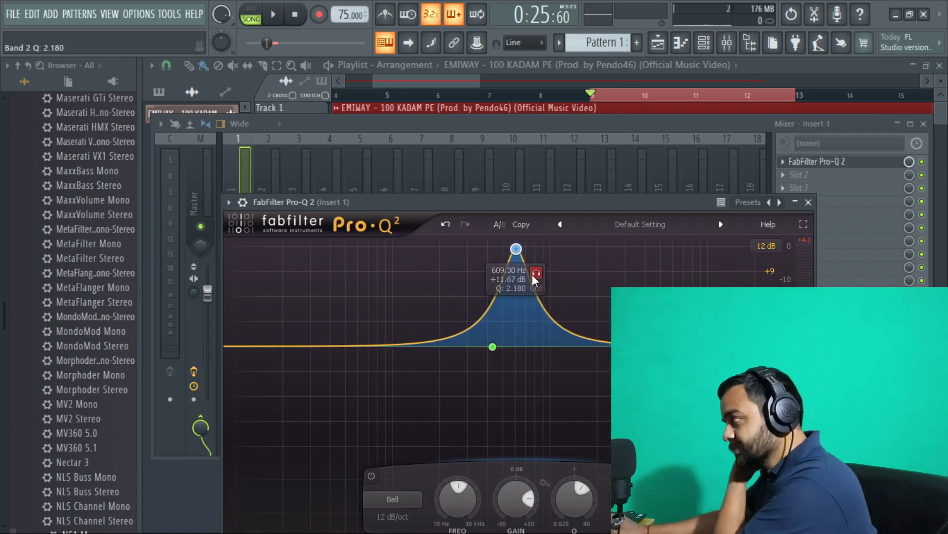
pyautogui.press('space')
pyautogui.moveTo(535, 273); pyautogui.dragTo(668, 247)
pyautogui.press('space')
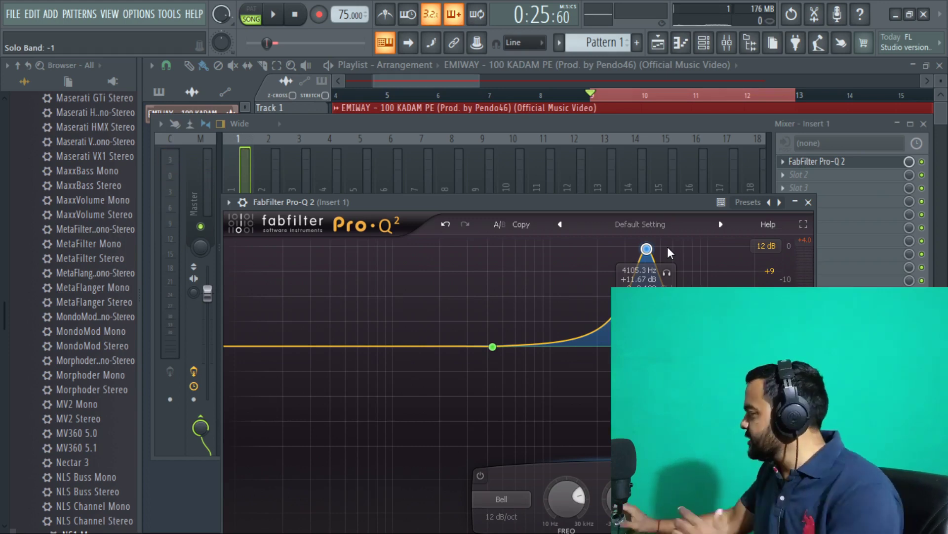
# Sweep the soloed second band up to about 9926 Hz to audition the high frequencies during playback.
pyautogui.moveTo(665, 271); pyautogui.dragTo(730, 267)
pyautogui.press('space')
pyautogui.press('space')
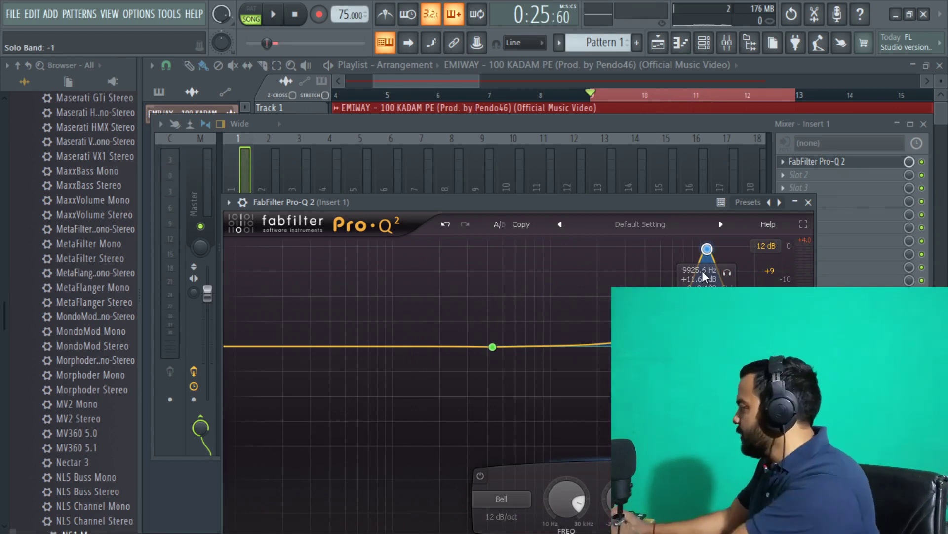
# Audition the second band down to about 1458 Hz, lower its gain to +7.17 dB and sweep it soloed to about 2522 Hz.
pyautogui.press('space')
pyautogui.moveTo(728, 272); pyautogui.dragTo(648, 270)
pyautogui.moveTo(638, 270); pyautogui.dragTo(593, 292)
pyautogui.moveTo(574, 248); pyautogui.dragTo(580, 288)
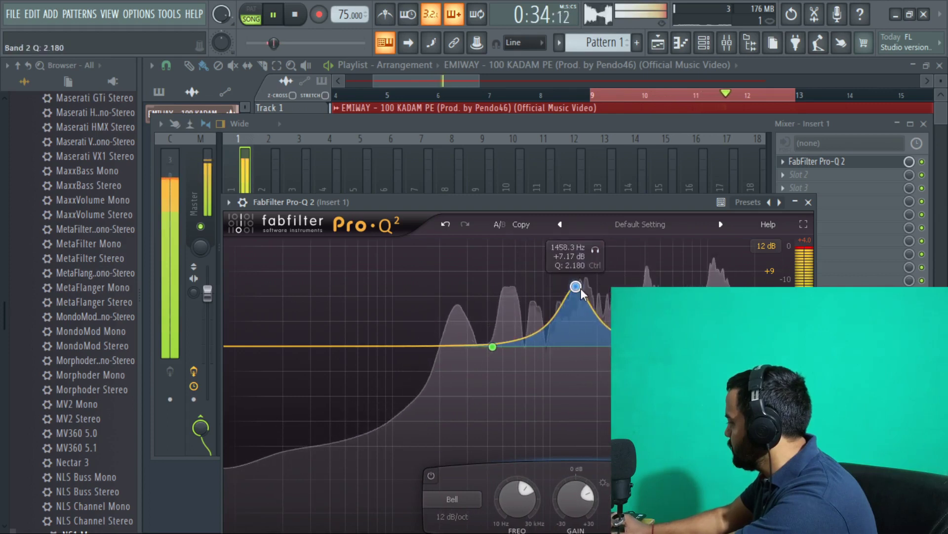
pyautogui.moveTo(594, 250); pyautogui.dragTo(634, 259)
pyautogui.press('space')
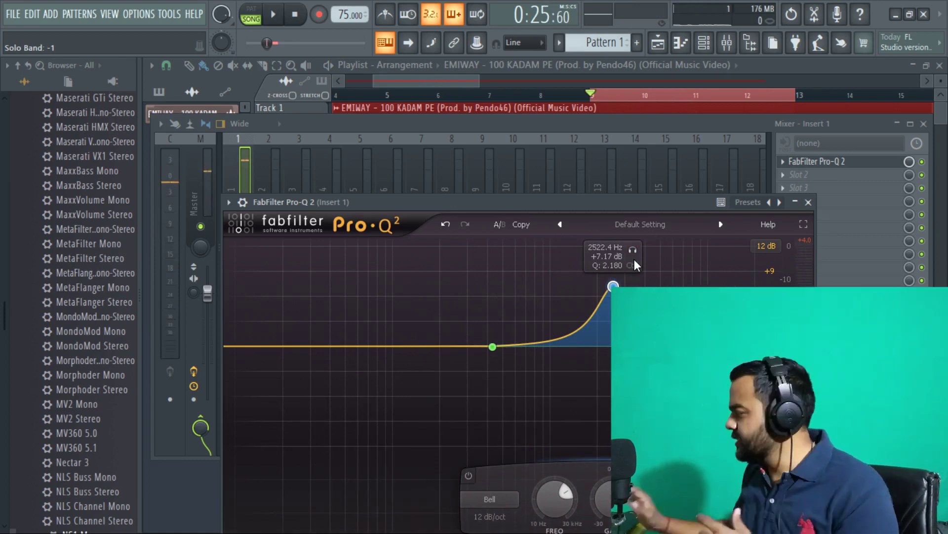
# Sweep the soloed second band down to about 101 Hz during playback and flatten it to about 0 dB at about 115 Hz.
pyautogui.press('space')
pyautogui.moveTo(632, 256); pyautogui.dragTo(527, 254)
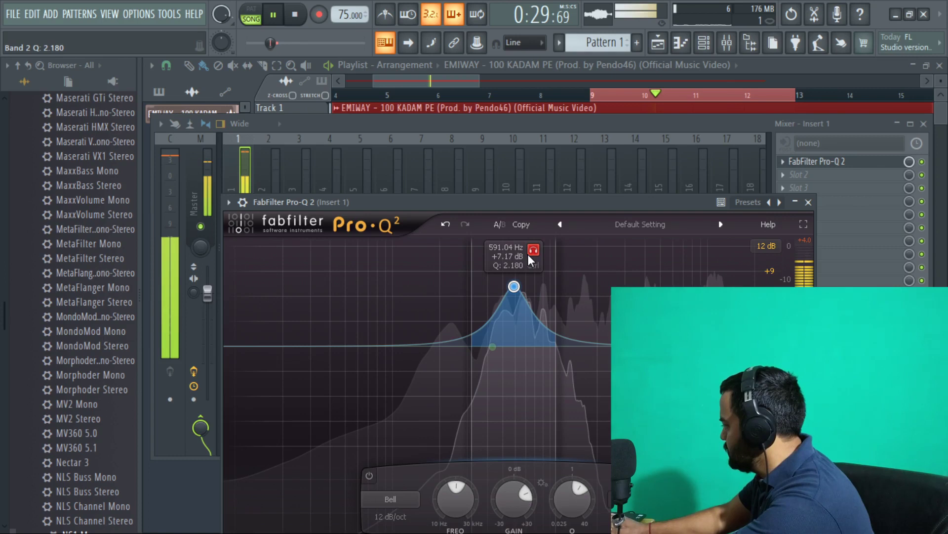
pyautogui.moveTo(527, 254); pyautogui.dragTo(441, 272)
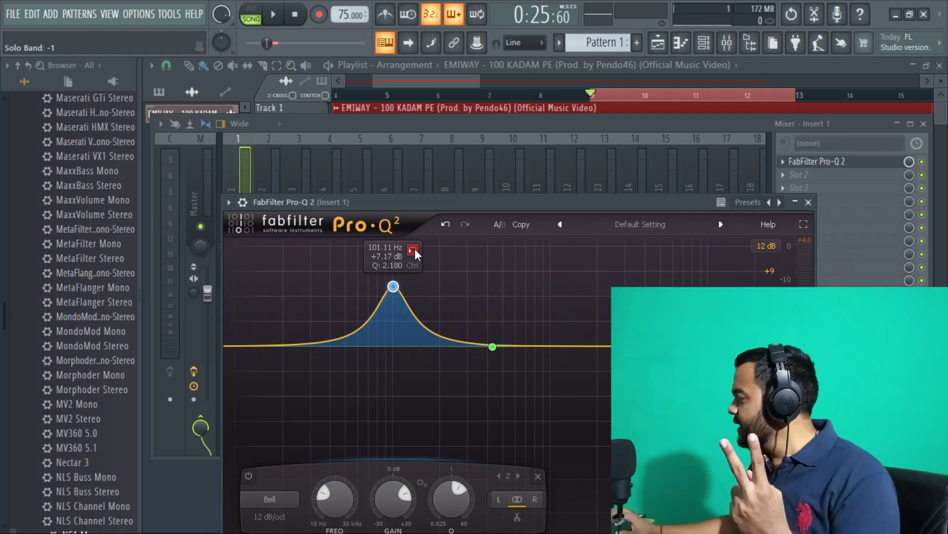
pyautogui.moveTo(394, 286); pyautogui.dragTo(402, 346)
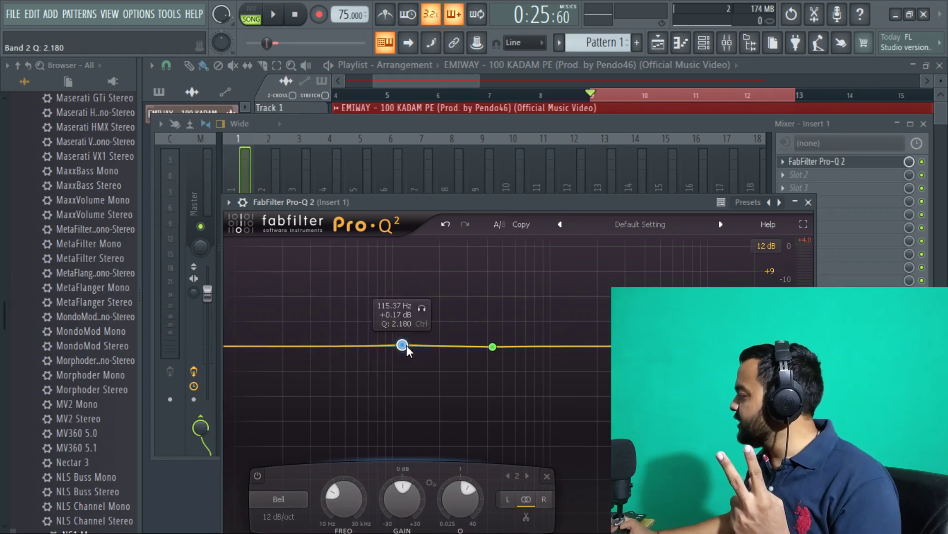
# Return to the playlist, clear the playback range, play the song from bar 7 and pause it.
pyautogui.click(658, 42)
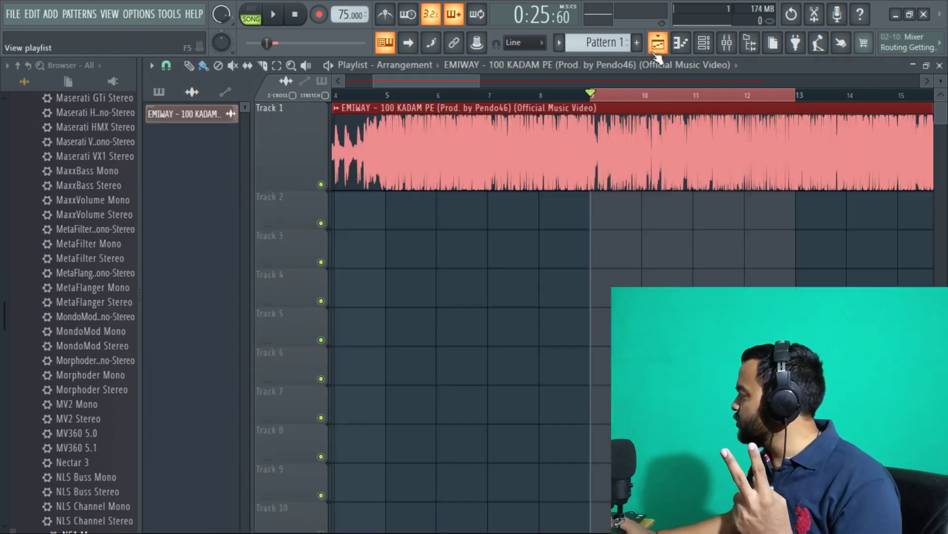
pyautogui.click(588, 99)
pyautogui.press('space')
pyautogui.click(512, 99)
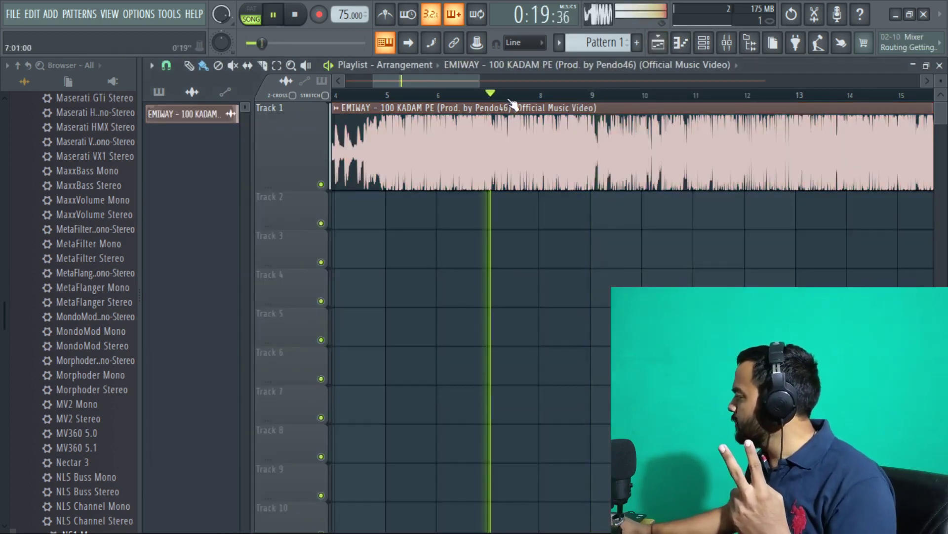
pyautogui.click(277, 21)
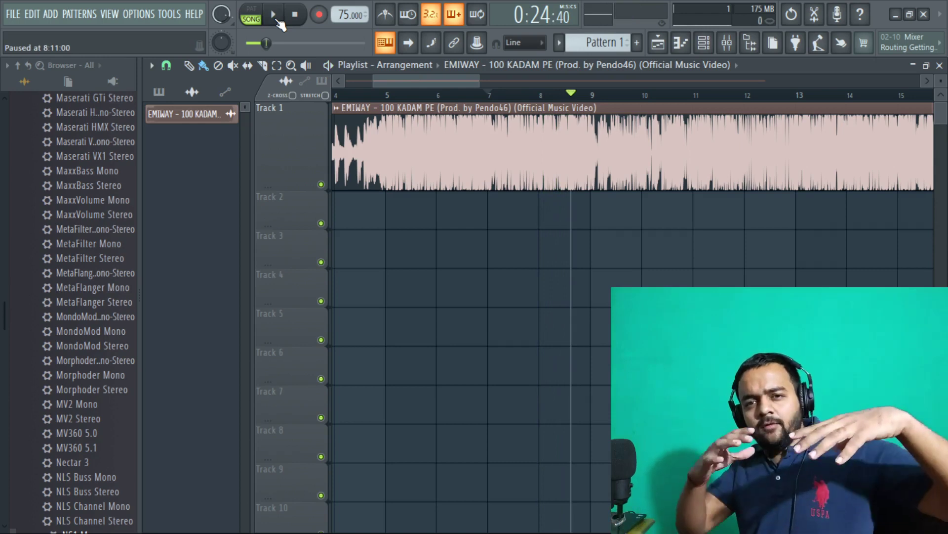